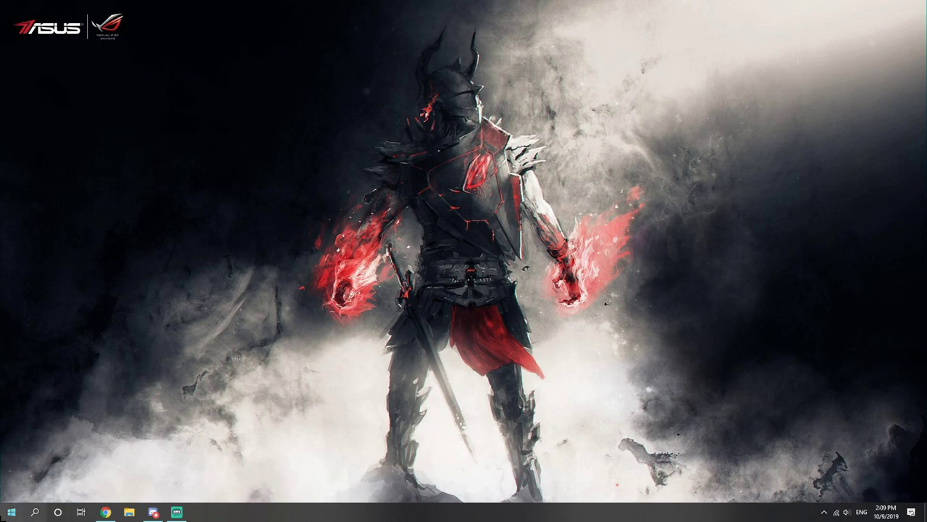
{"action": "left_click", "coordinate": [12, 512]}
{"action": "key", "text": "Escape"}
{"action": "key", "text": "super"}
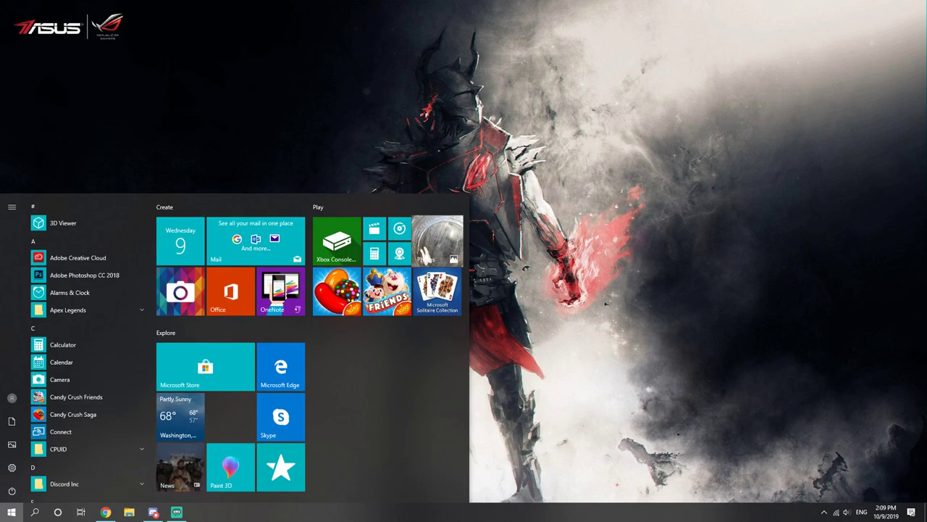
{"action": "type", "text": "mouse"}
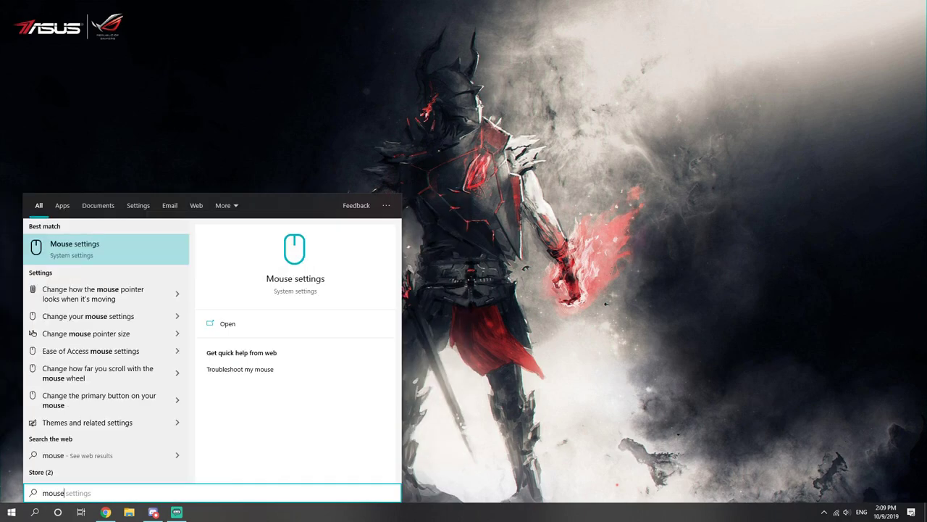
{"action": "key", "text": "Return"}
{"action": "left_click", "coordinate": [580, 98]}
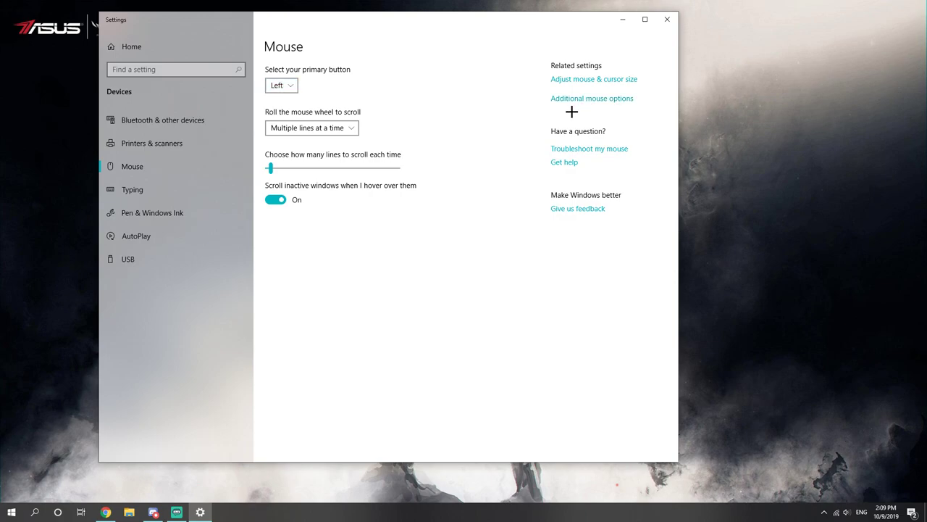
{"action": "left_click", "coordinate": [129, 112]}
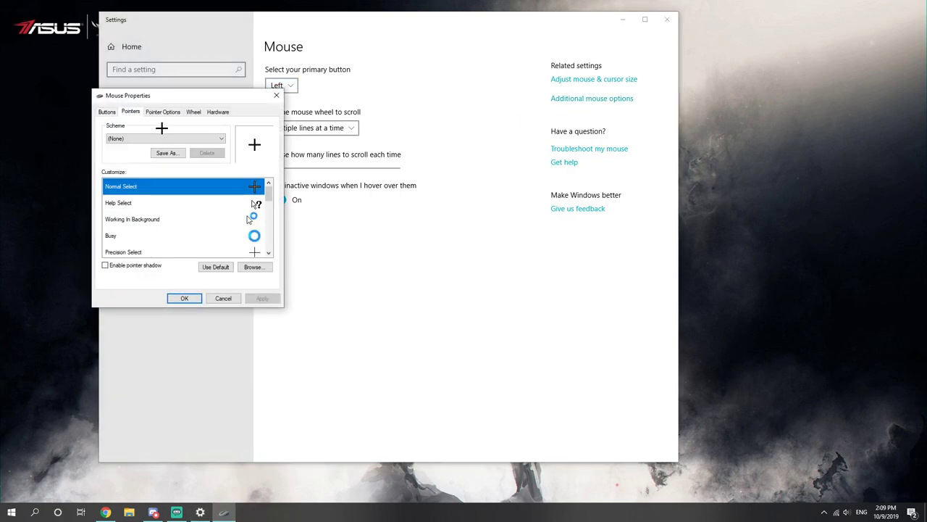
{"action": "left_click", "coordinate": [276, 95]}
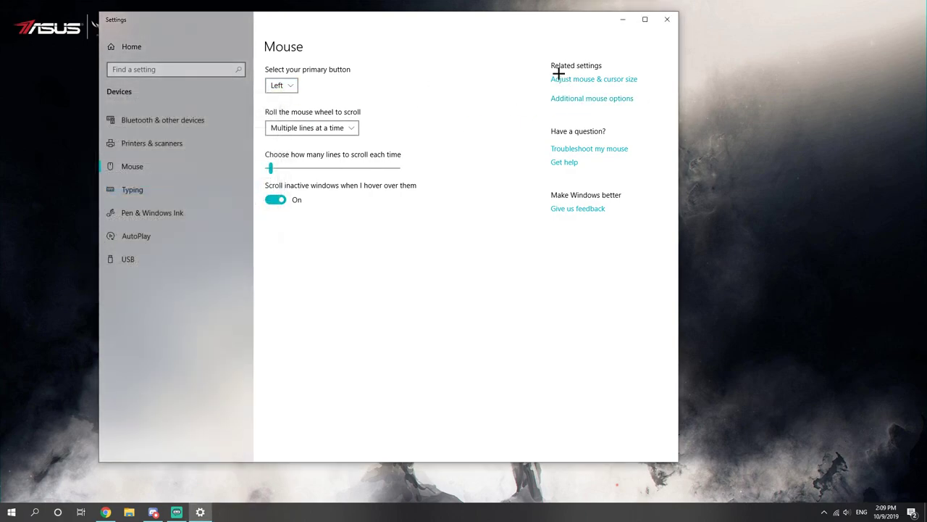
{"action": "right_click", "coordinate": [804, 116]}
{"action": "left_click", "coordinate": [749, 113]}
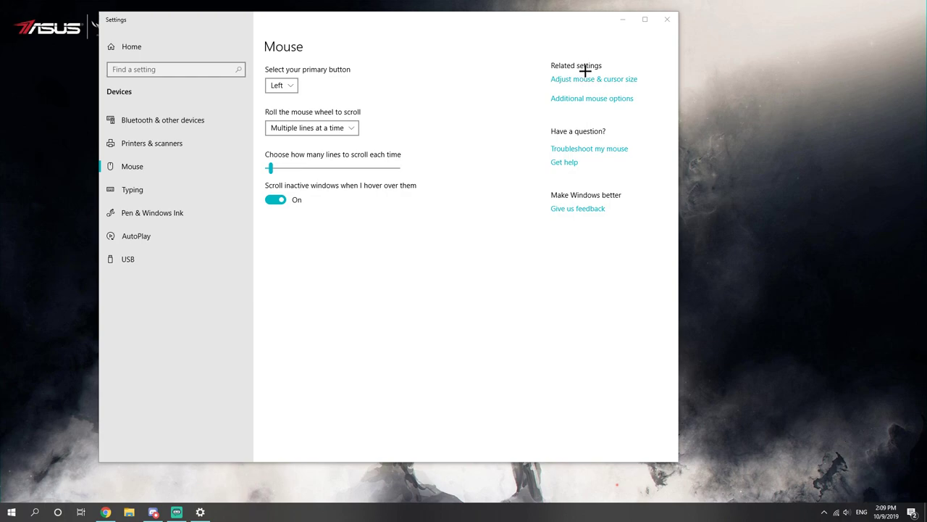
{"action": "left_click", "coordinate": [667, 19]}
Search for "mouse", open Mouse settings, and bring up the pointer customization in the additional mouse options
{"action": "left_click", "coordinate": [12, 512]}
{"action": "type", "text": "mouse"}
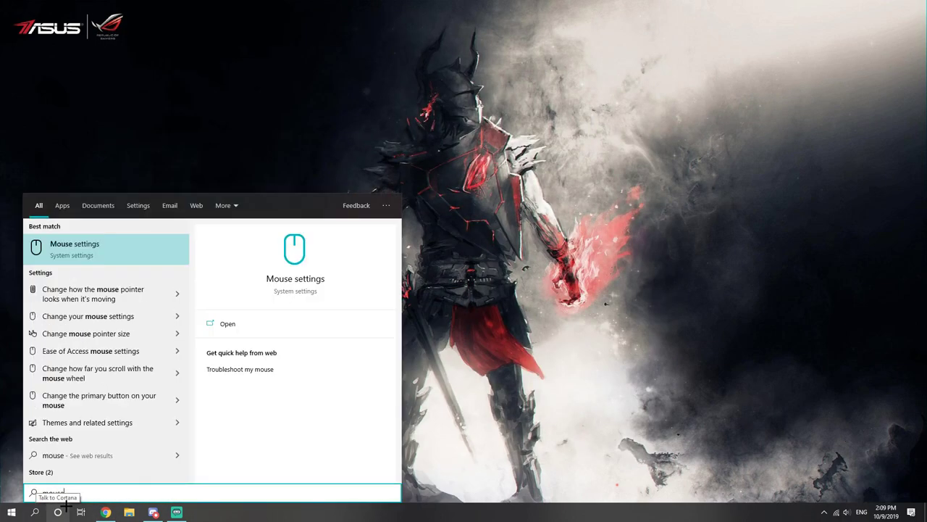
{"action": "key", "text": "Return"}
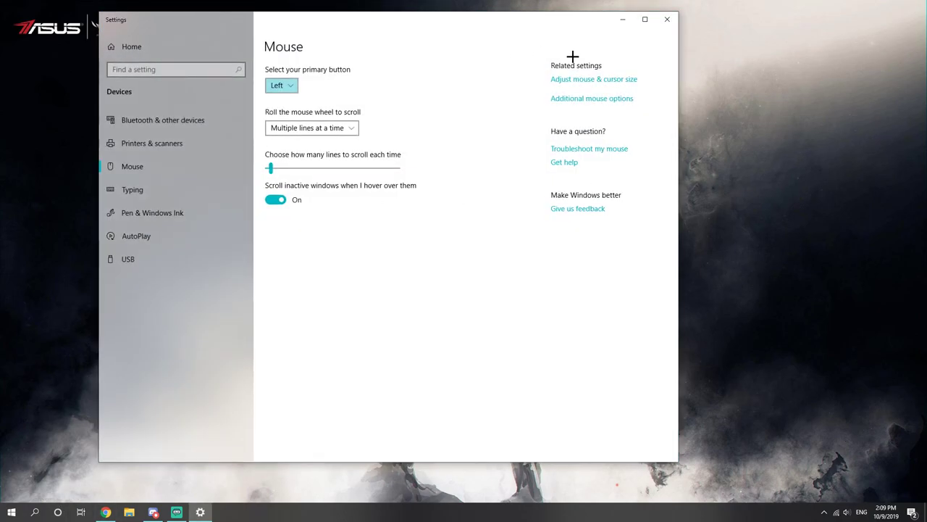
{"action": "left_click", "coordinate": [589, 99]}
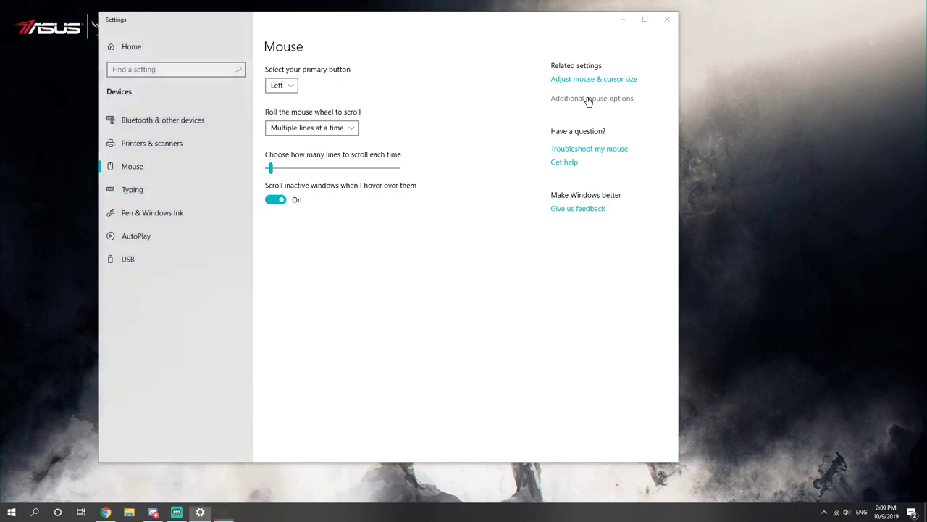
{"action": "left_click_drag", "start_coordinate": [248, 124], "coordinate": [465, 136]}
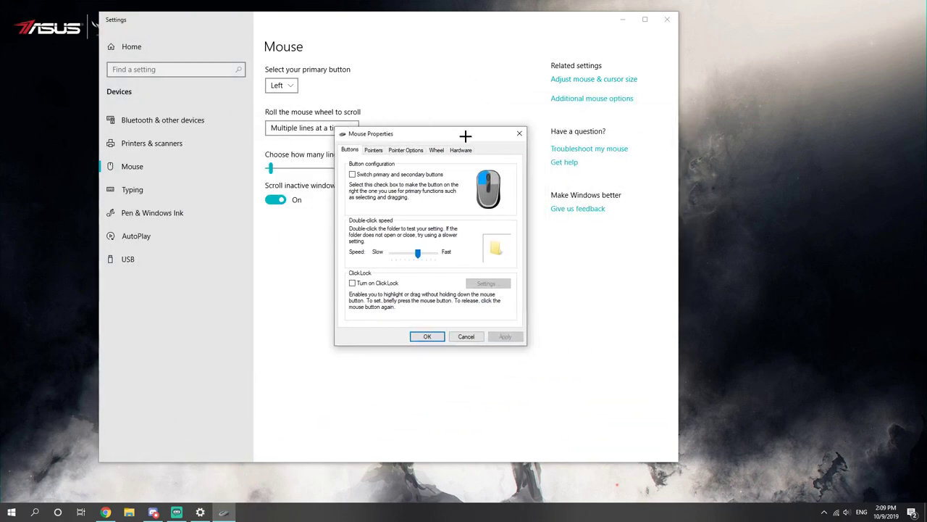
{"action": "left_click", "coordinate": [373, 150]}
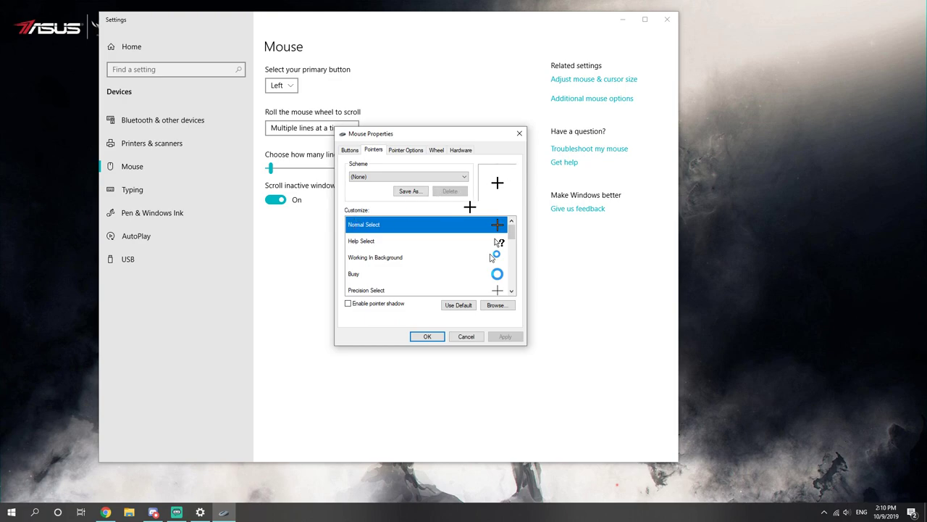
Reset the Normal Select pointer to its default cursor and apply it
{"action": "scroll", "coordinate": [395, 224], "scroll_direction": "down", "scroll_amount": 5}
{"action": "scroll", "coordinate": [438, 244], "scroll_direction": "up", "scroll_amount": 5}
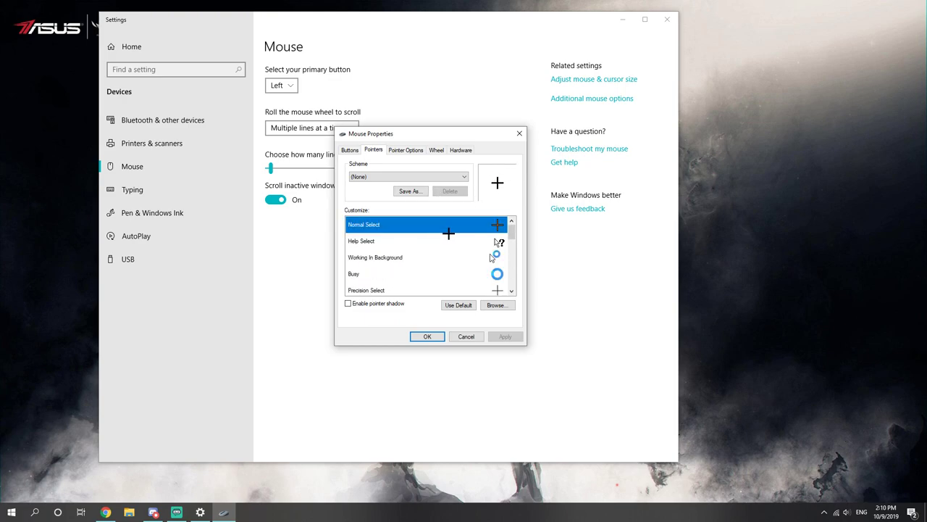
{"action": "left_click", "coordinate": [469, 307]}
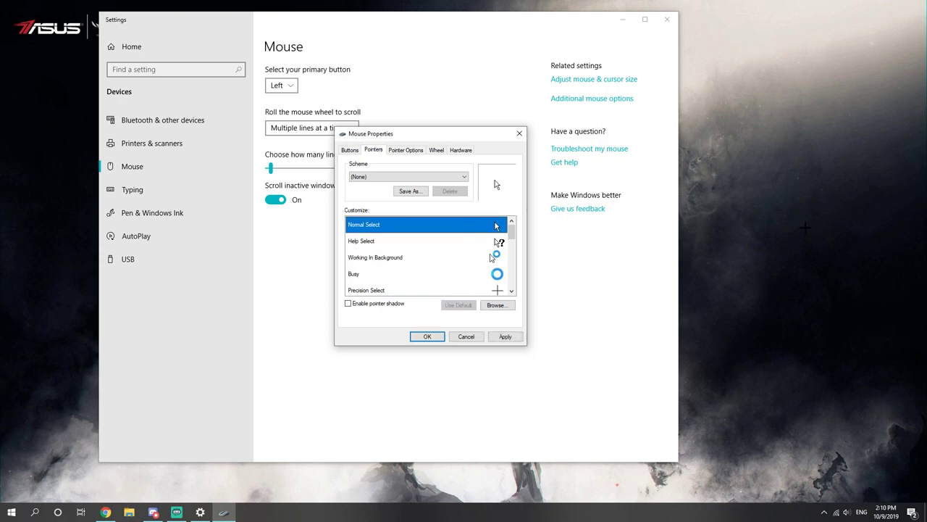
{"action": "left_click", "coordinate": [504, 336]}
Replace the Normal Select pointer with a larger aero arrow from the Cursors folder and apply it
{"action": "left_click", "coordinate": [500, 304]}
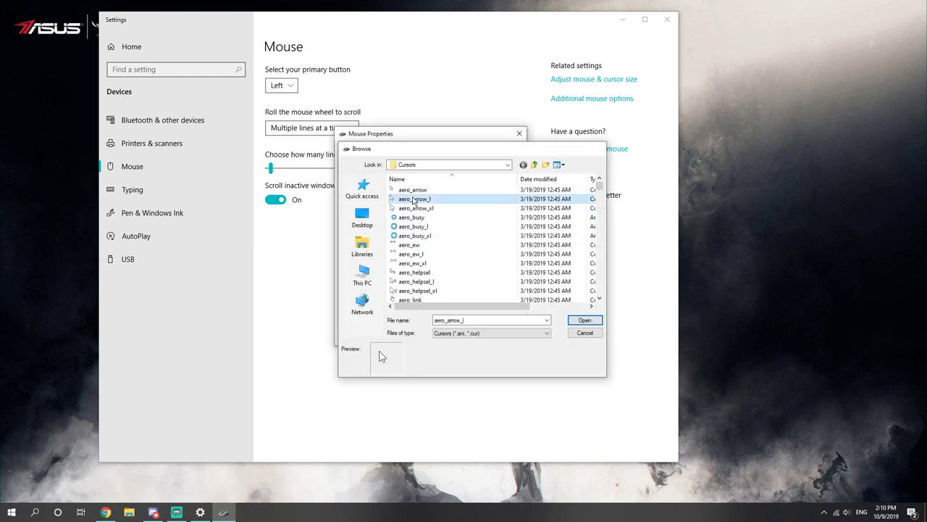
{"action": "left_click", "coordinate": [585, 332]}
{"action": "left_click", "coordinate": [504, 336]}
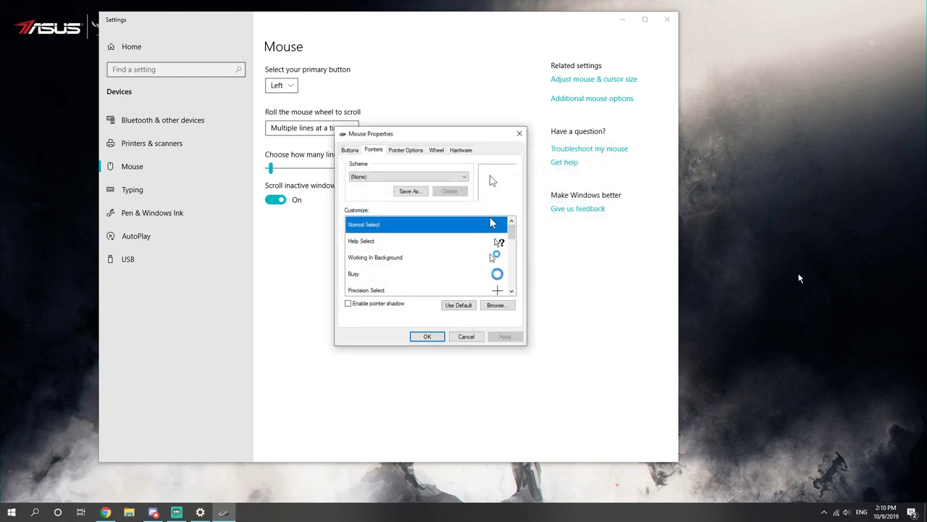
Assign the aero_arrow_l cursor file to Normal Select and apply the change
{"action": "left_click", "coordinate": [495, 305]}
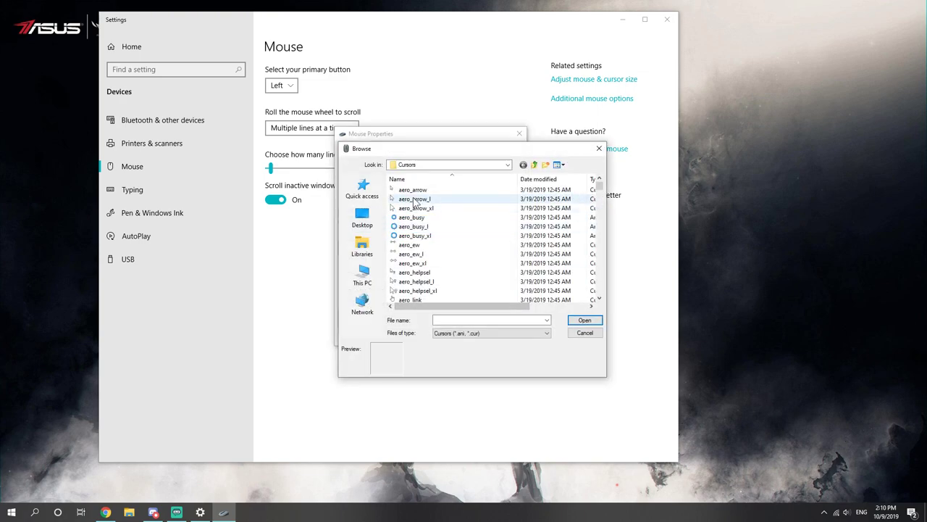
{"action": "left_click", "coordinate": [584, 320]}
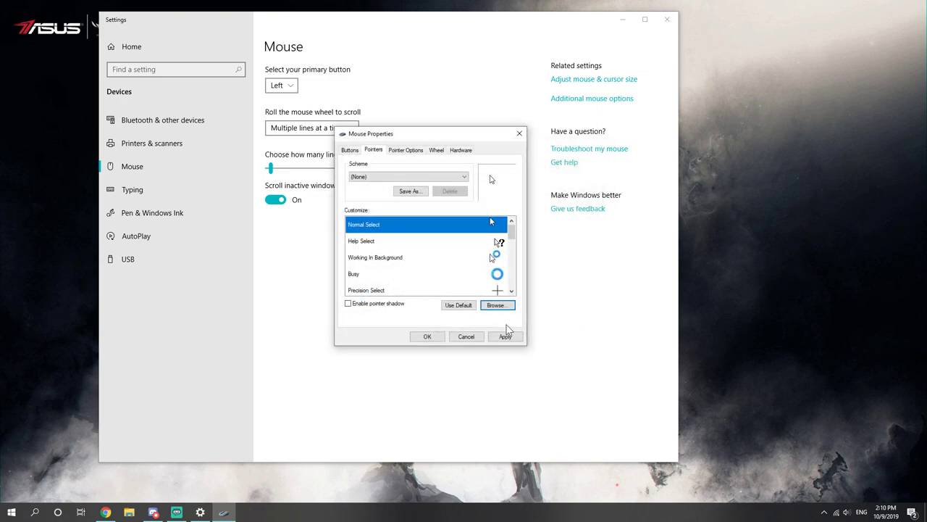
{"action": "left_click", "coordinate": [505, 337]}
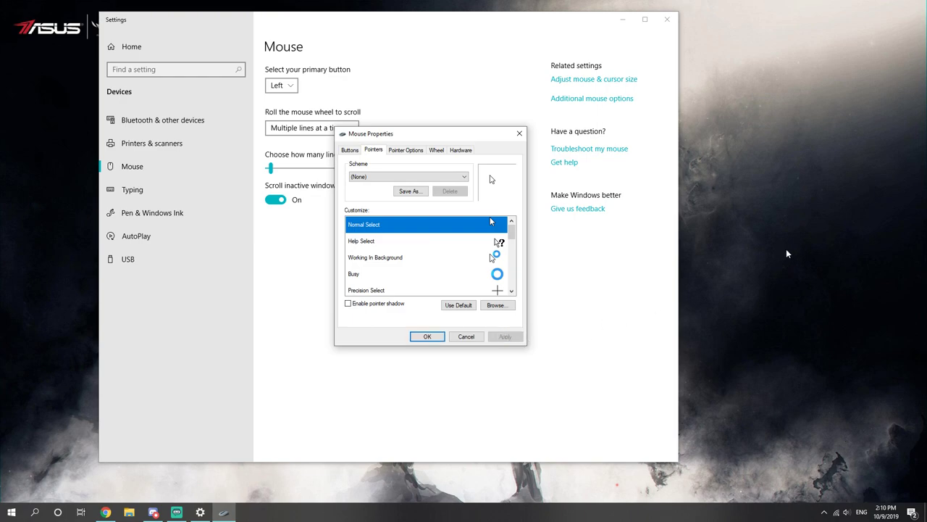
{"action": "left_click", "coordinate": [746, 129]}
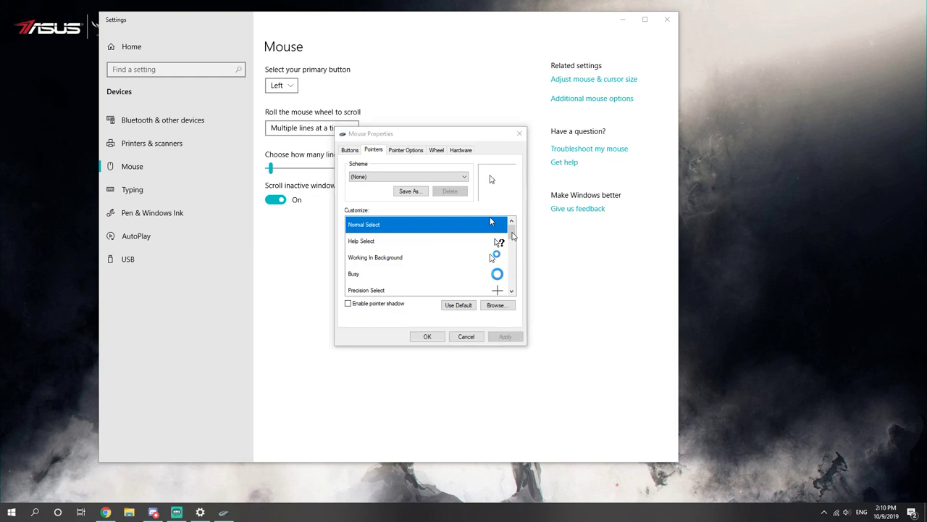
Look over the available cursor files and examine the list of customizable pointer roles, including Precision Select
{"action": "left_click", "coordinate": [497, 305]}
{"action": "scroll", "coordinate": [471, 246], "scroll_direction": "down", "scroll_amount": 3}
{"action": "left_click", "coordinate": [600, 147]}
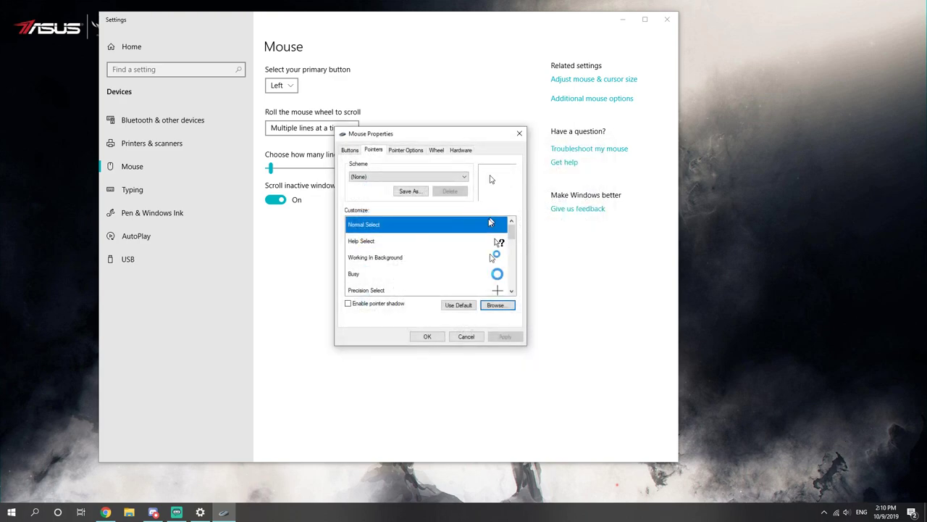
{"action": "scroll", "coordinate": [394, 250], "scroll_direction": "down", "scroll_amount": 4}
{"action": "scroll", "coordinate": [423, 254], "scroll_direction": "up", "scroll_amount": 5}
{"action": "left_click", "coordinate": [491, 223]}
{"action": "scroll", "coordinate": [371, 250], "scroll_direction": "down", "scroll_amount": 4}
{"action": "scroll", "coordinate": [383, 238], "scroll_direction": "up", "scroll_amount": 4}
{"action": "scroll", "coordinate": [416, 246], "scroll_direction": "down", "scroll_amount": 2}
{"action": "scroll", "coordinate": [396, 253], "scroll_direction": "up", "scroll_amount": 2}
{"action": "scroll", "coordinate": [441, 261], "scroll_direction": "down", "scroll_amount": 1}
{"action": "left_click", "coordinate": [379, 241]}
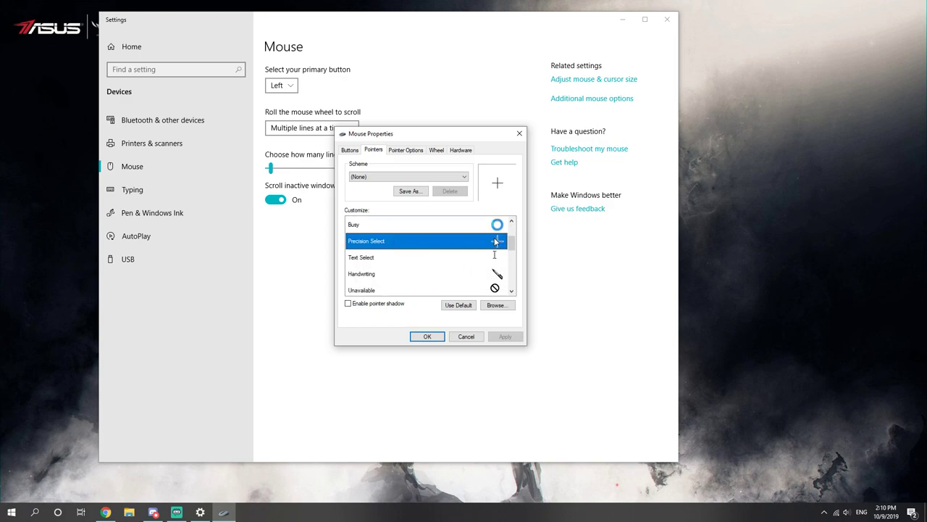
{"action": "scroll", "coordinate": [492, 250], "scroll_direction": "up", "scroll_amount": 1}
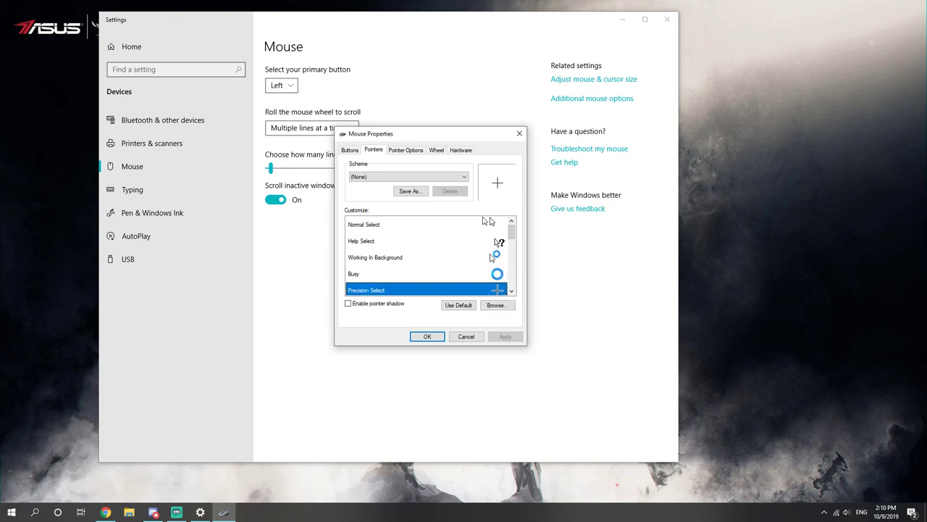
Change the Normal Select pointer to the cross_rm cursor from the Cursors folder and apply it
{"action": "left_click", "coordinate": [362, 226]}
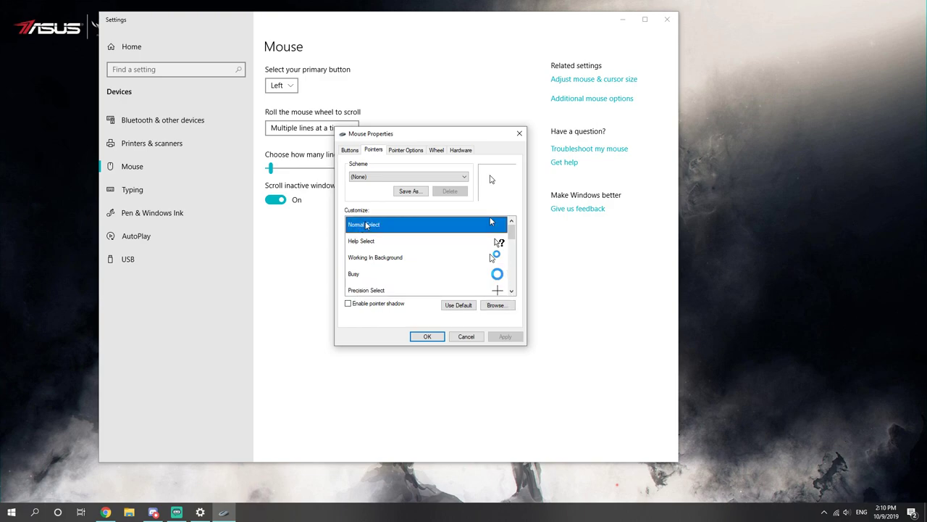
{"action": "left_click", "coordinate": [495, 304]}
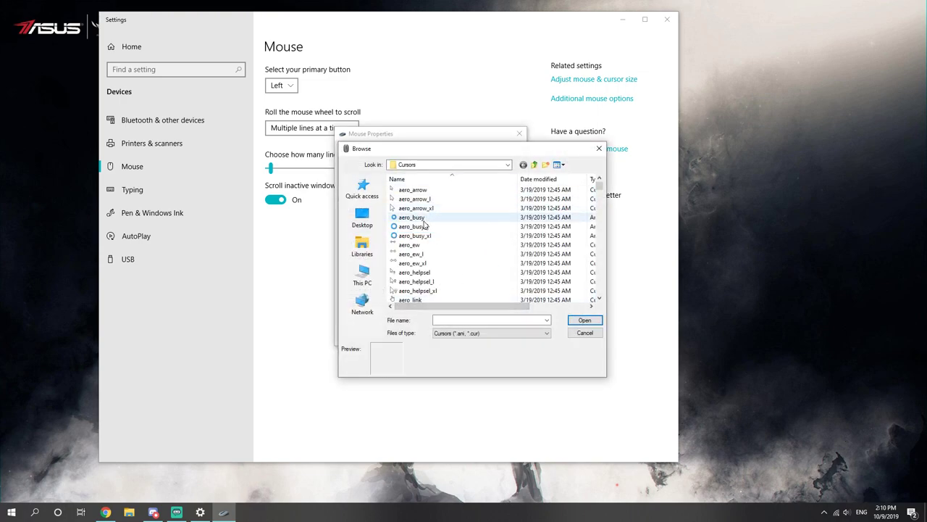
{"action": "scroll", "coordinate": [424, 227], "scroll_direction": "down", "scroll_amount": 4}
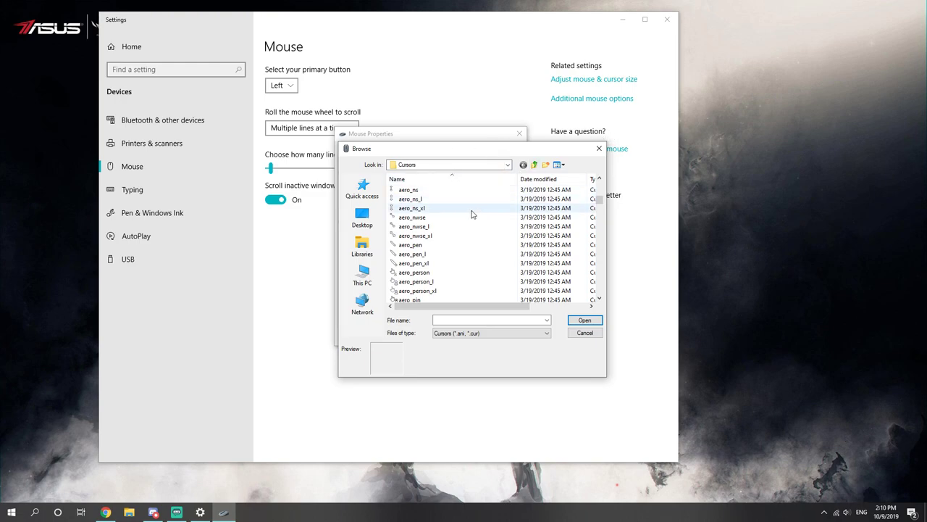
{"action": "scroll", "coordinate": [435, 210], "scroll_direction": "down", "scroll_amount": 3}
{"action": "scroll", "coordinate": [428, 218], "scroll_direction": "down", "scroll_amount": 10}
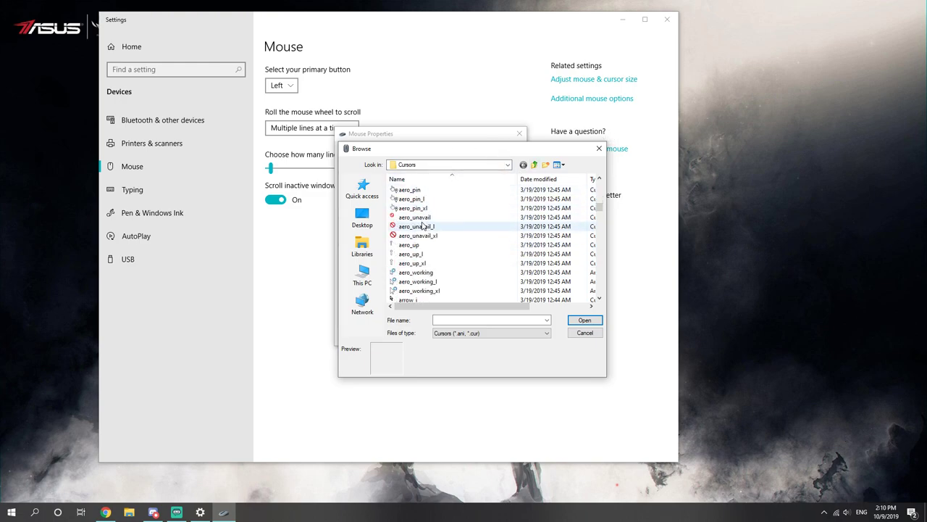
{"action": "scroll", "coordinate": [430, 230], "scroll_direction": "down", "scroll_amount": 5}
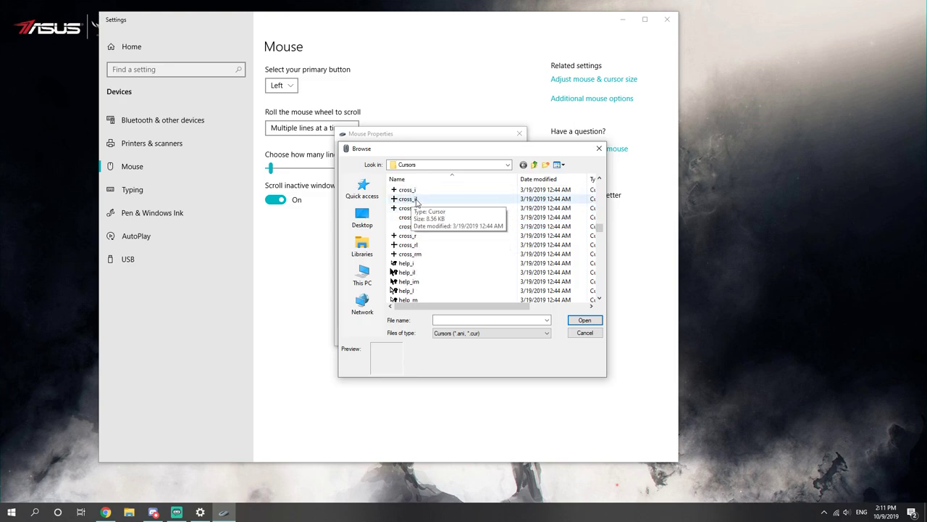
{"action": "left_click", "coordinate": [402, 254]}
{"action": "left_click", "coordinate": [584, 320]}
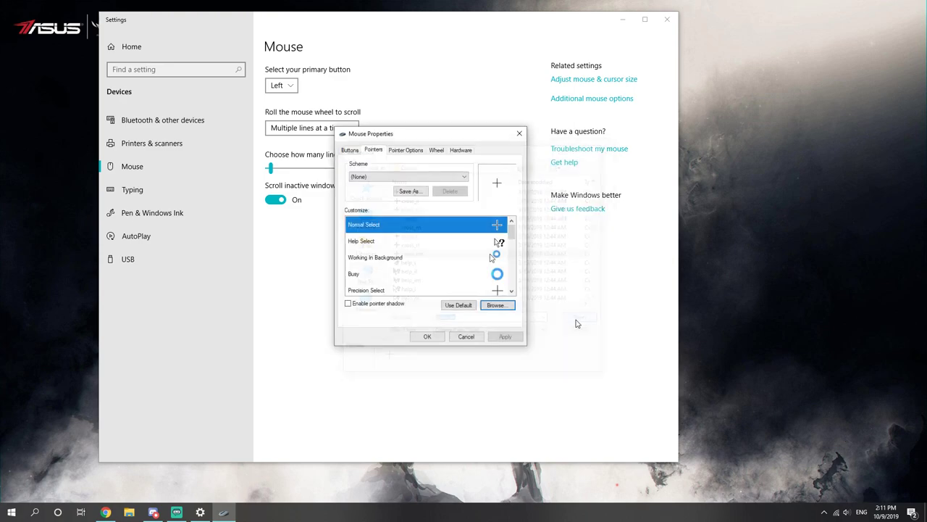
{"action": "left_click", "coordinate": [504, 336]}
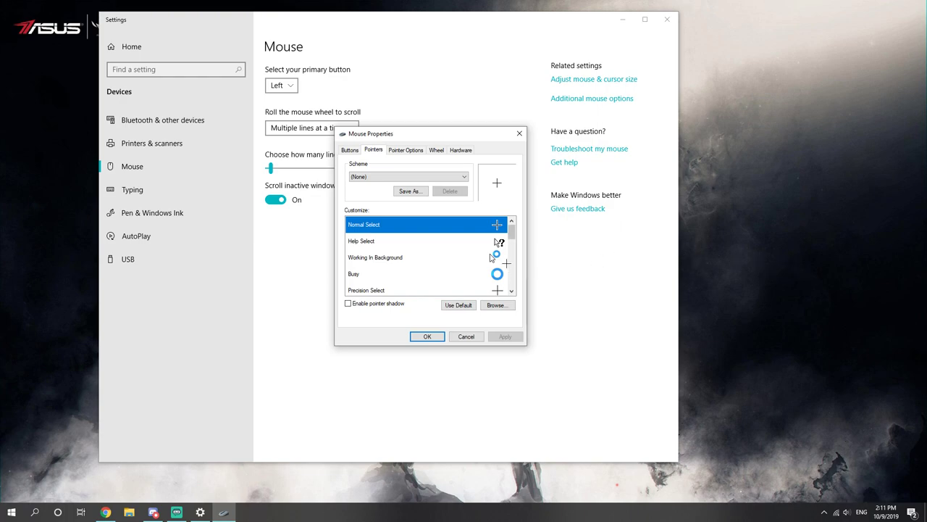
Change the Normal Select pointer to the cross_il cursor from the Cursors folder and apply it
{"action": "left_click", "coordinate": [482, 305]}
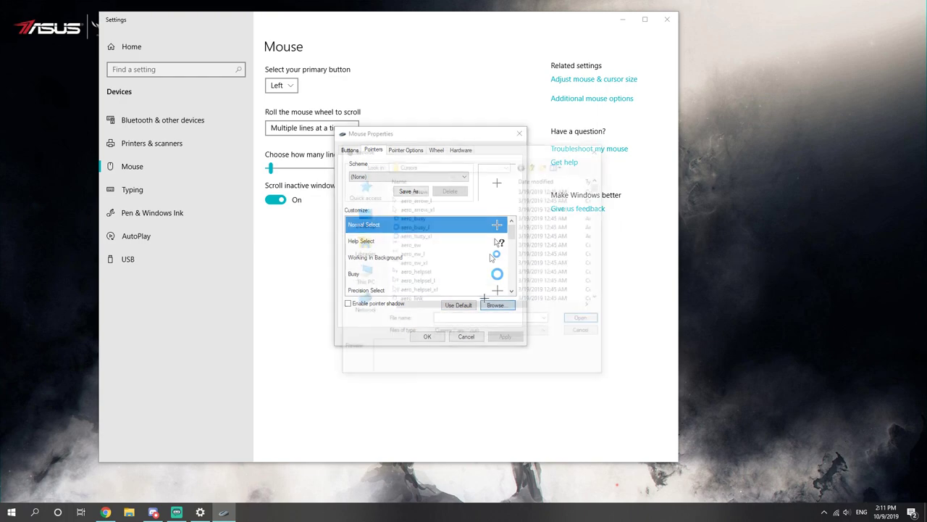
{"action": "scroll", "coordinate": [430, 226], "scroll_direction": "down", "scroll_amount": 5}
{"action": "scroll", "coordinate": [429, 226], "scroll_direction": "down", "scroll_amount": 12}
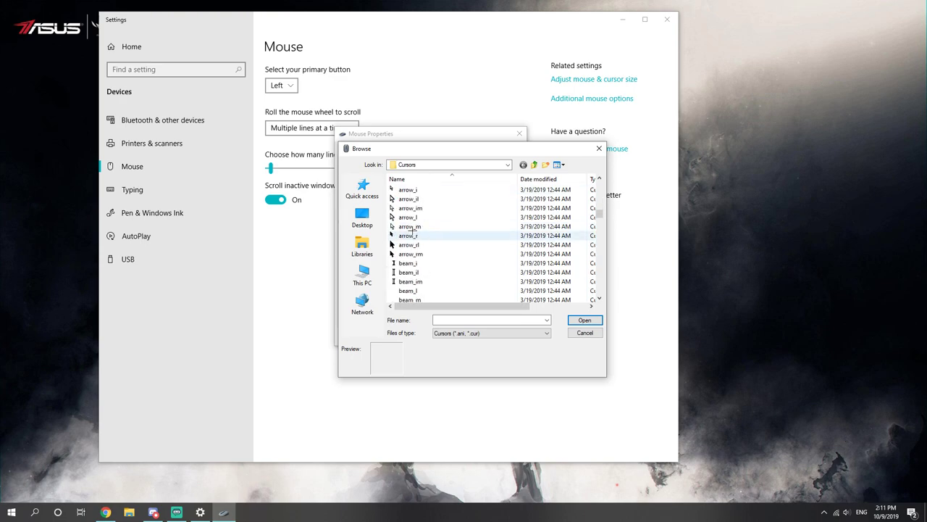
{"action": "scroll", "coordinate": [418, 235], "scroll_direction": "up", "scroll_amount": 2}
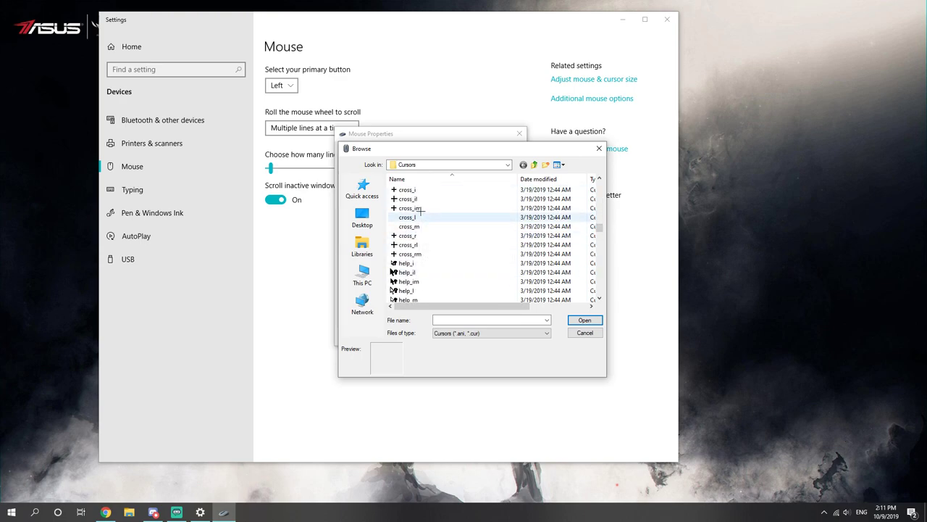
{"action": "left_click", "coordinate": [416, 199]}
{"action": "left_click", "coordinate": [587, 319]}
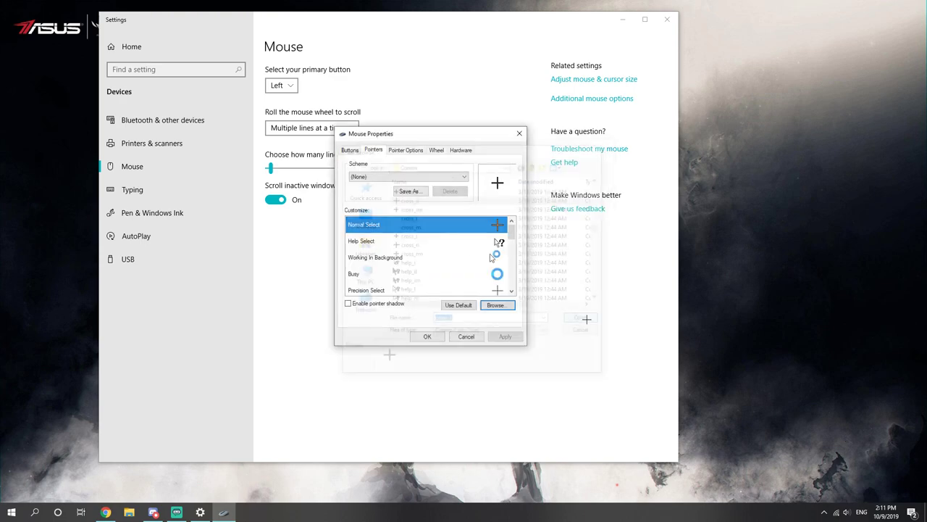
{"action": "left_click", "coordinate": [521, 338]}
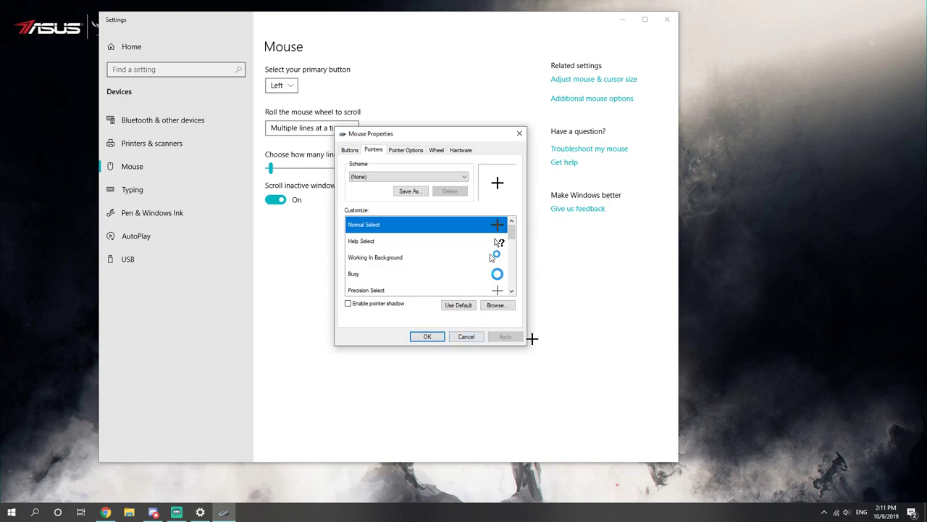
Change the Normal Select pointer to the aero_unavail_xl cursor from the Cursors folder and apply it
{"action": "left_click", "coordinate": [500, 305]}
{"action": "left_click_drag", "start_coordinate": [532, 152], "coordinate": [735, 110]}
{"action": "scroll", "coordinate": [670, 177], "scroll_direction": "down", "scroll_amount": 20}
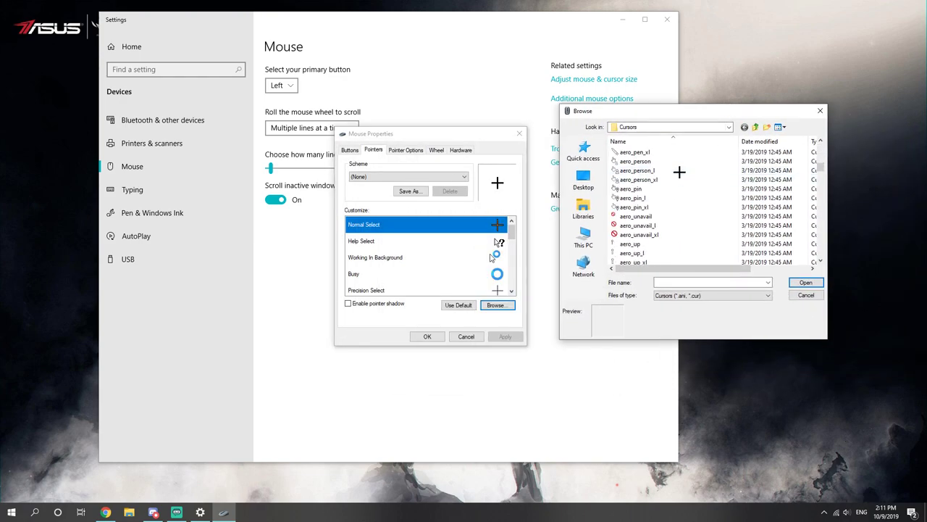
{"action": "scroll", "coordinate": [678, 171], "scroll_direction": "down", "scroll_amount": 10}
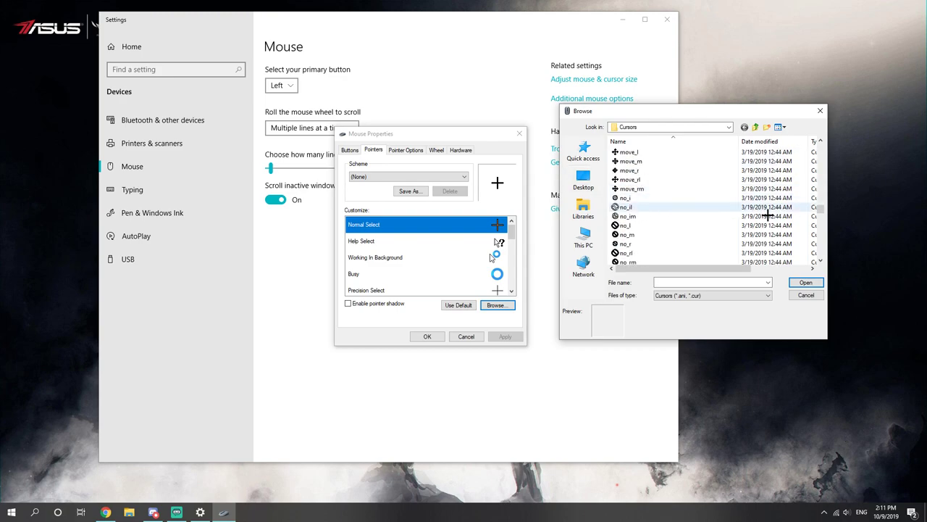
{"action": "left_click", "coordinate": [194, 339]}
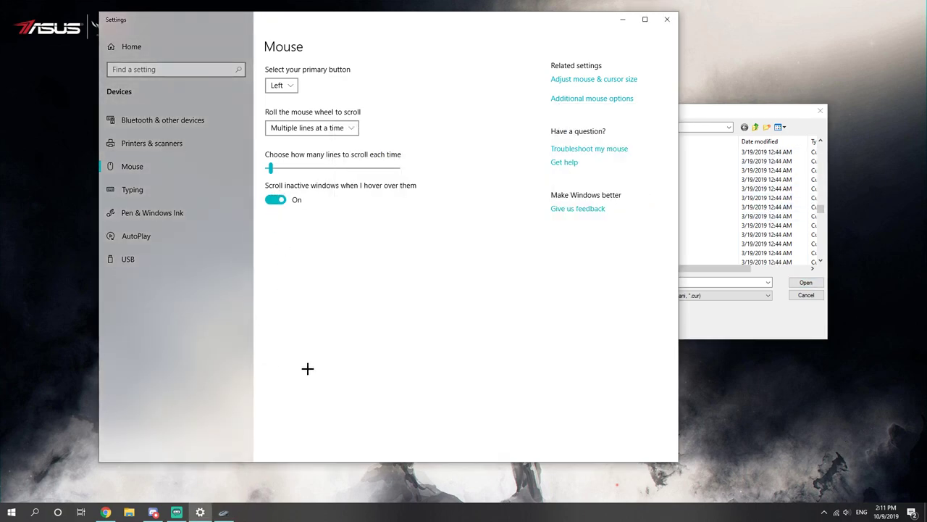
{"action": "left_click_drag", "start_coordinate": [767, 112], "coordinate": [758, 136]}
{"action": "scroll", "coordinate": [637, 202], "scroll_direction": "up", "scroll_amount": 10}
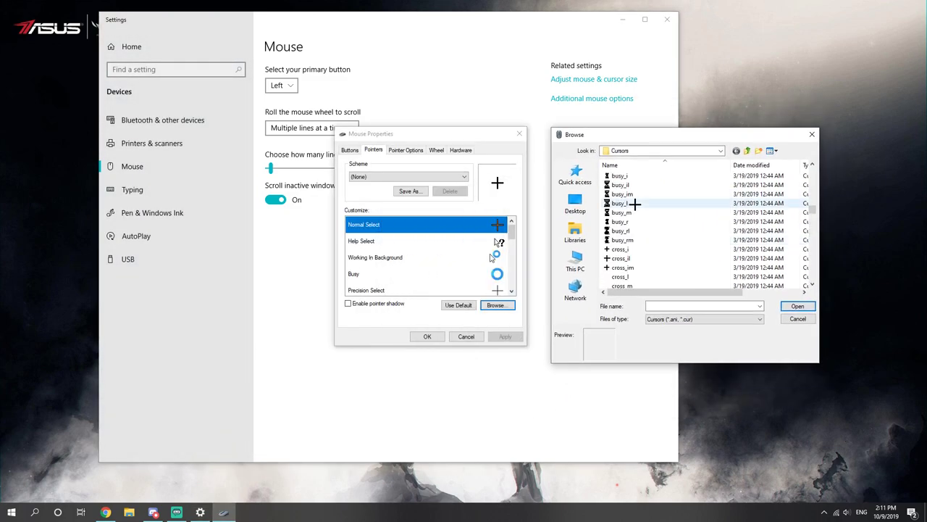
{"action": "left_click", "coordinate": [627, 212]}
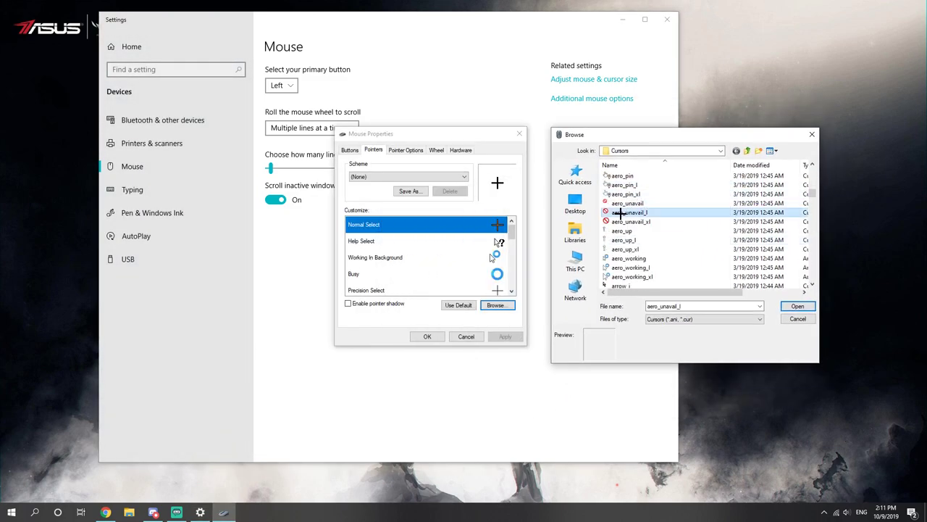
{"action": "left_click", "coordinate": [627, 221]}
{"action": "left_click", "coordinate": [797, 306]}
{"action": "left_click", "coordinate": [505, 336]}
{"action": "right_click", "coordinate": [819, 295]}
Set the Normal Select pointer back to the cross_il cursor from the Cursors folder and apply the change
{"action": "left_click", "coordinate": [487, 299]}
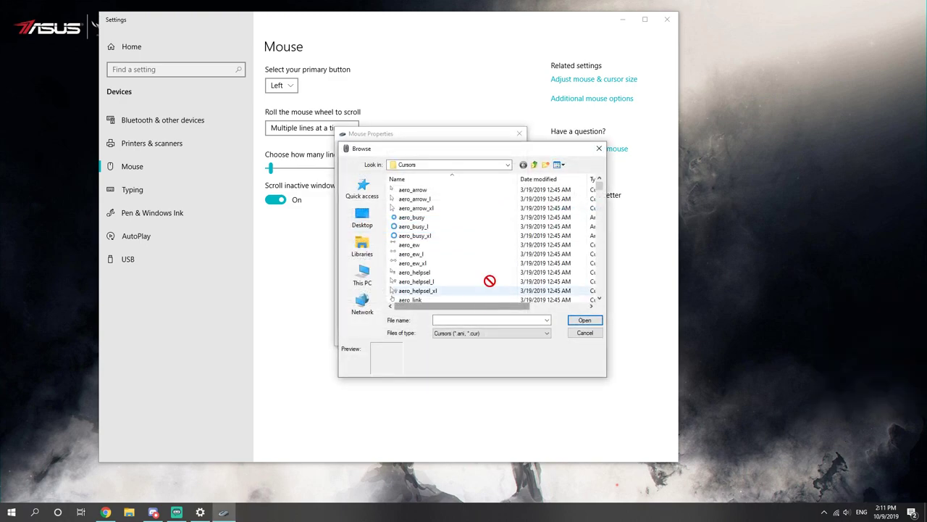
{"action": "scroll", "coordinate": [411, 225], "scroll_direction": "down", "scroll_amount": 14}
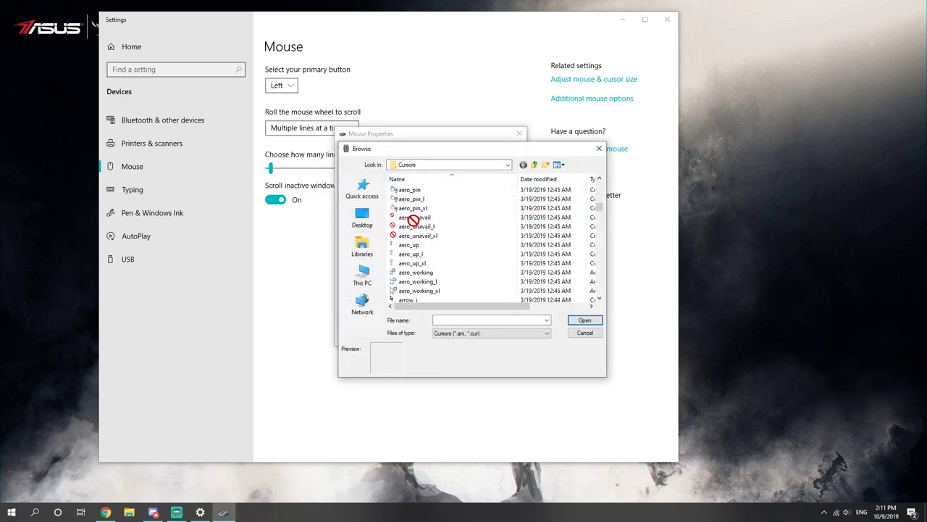
{"action": "scroll", "coordinate": [406, 226], "scroll_direction": "down", "scroll_amount": 15}
{"action": "scroll", "coordinate": [415, 224], "scroll_direction": "down", "scroll_amount": 12}
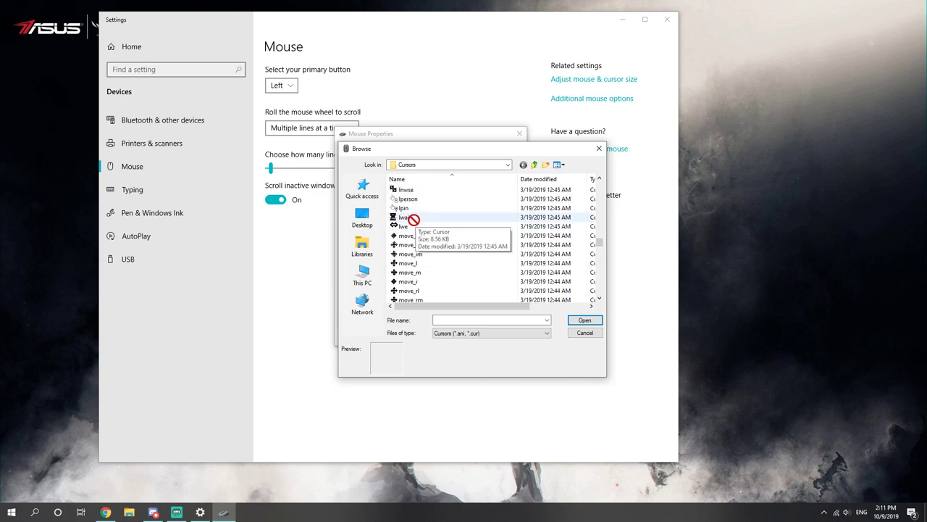
{"action": "scroll", "coordinate": [413, 218], "scroll_direction": "up", "scroll_amount": 20}
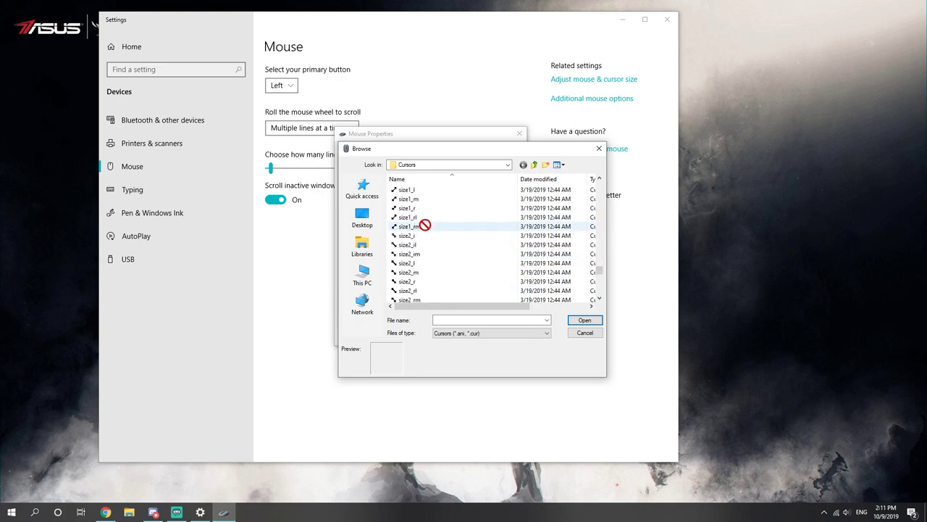
{"action": "scroll", "coordinate": [438, 229], "scroll_direction": "up", "scroll_amount": 9}
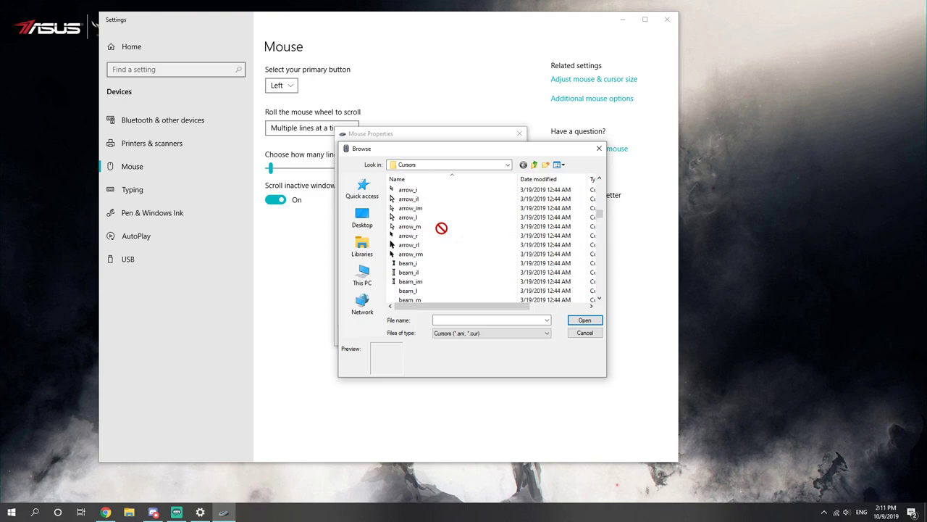
{"action": "scroll", "coordinate": [433, 227], "scroll_direction": "down", "scroll_amount": 15}
{"action": "scroll", "coordinate": [425, 217], "scroll_direction": "down", "scroll_amount": 2}
{"action": "scroll", "coordinate": [428, 218], "scroll_direction": "up", "scroll_amount": 2}
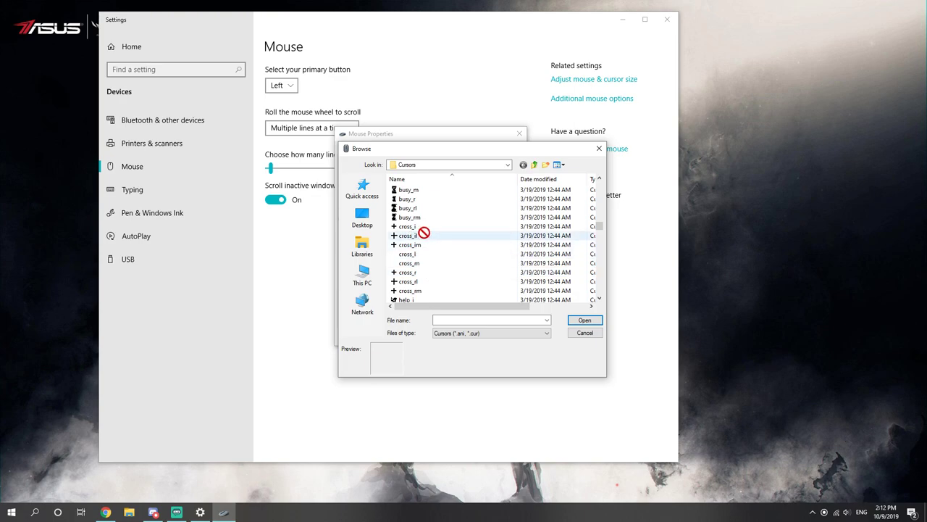
{"action": "left_click", "coordinate": [424, 236]}
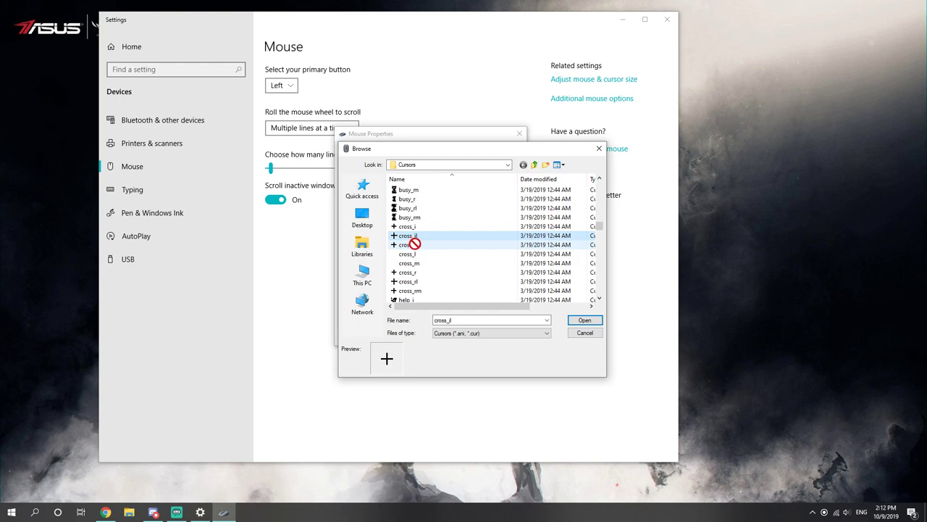
{"action": "left_click", "coordinate": [570, 320]}
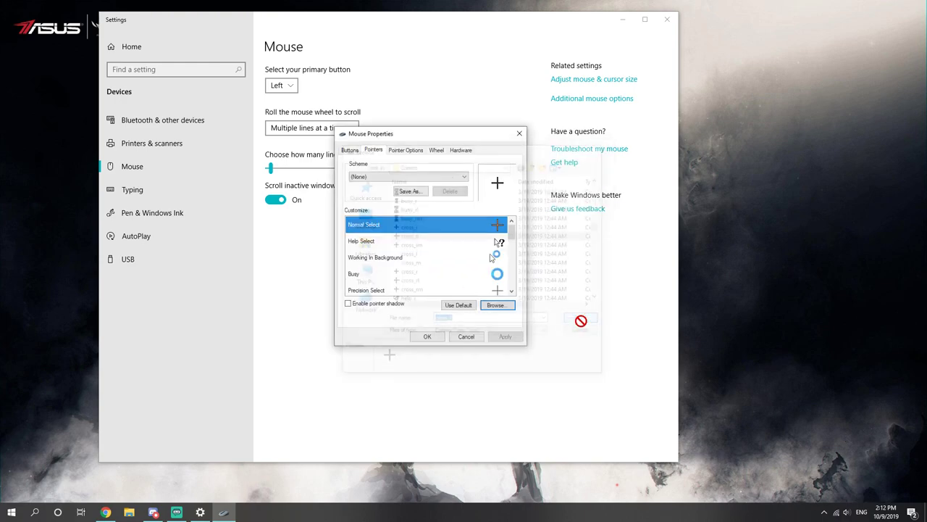
{"action": "left_click", "coordinate": [506, 337]}
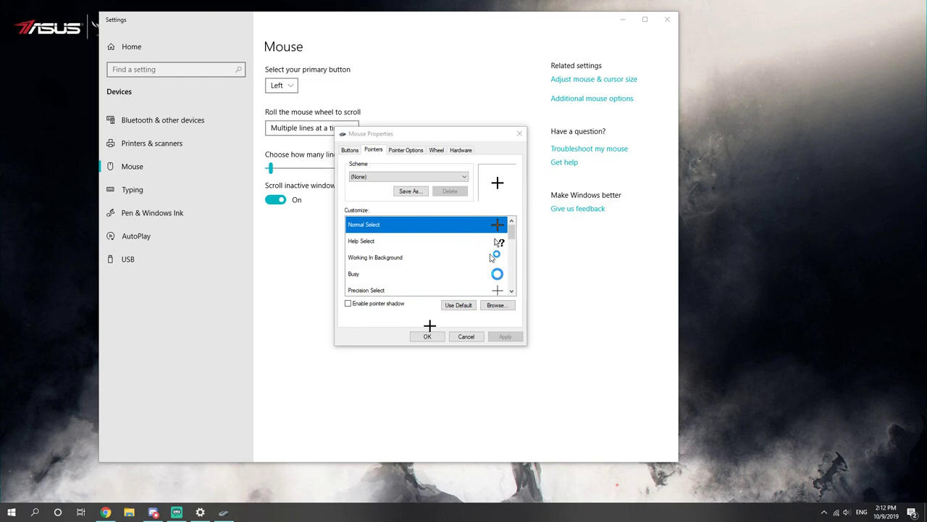
Look over the pointer options, wheel and hardware settings of the mouse and the list of customizable pointer roles
{"action": "left_click", "coordinate": [415, 150]}
{"action": "left_click", "coordinate": [441, 149]}
{"action": "left_click", "coordinate": [460, 149]}
{"action": "left_click", "coordinate": [434, 149]}
{"action": "left_click", "coordinate": [403, 150]}
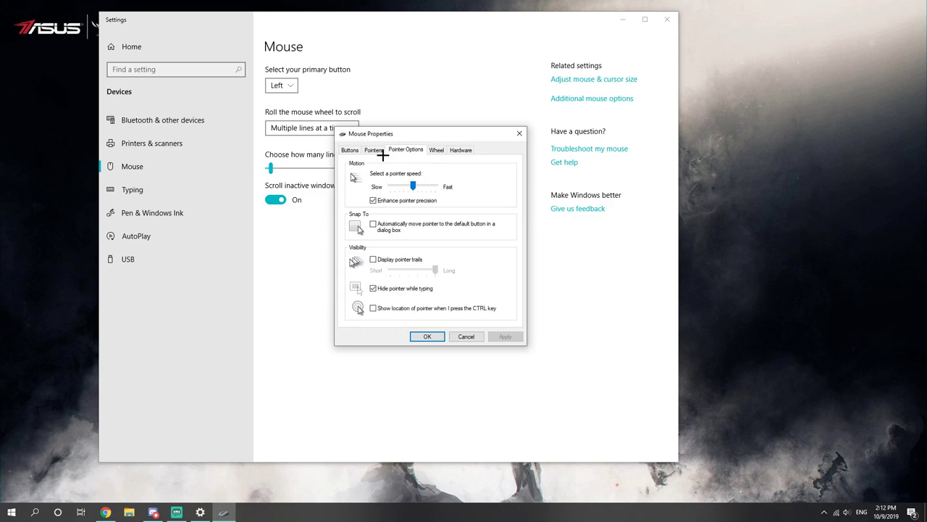
{"action": "left_click", "coordinate": [373, 150]}
{"action": "scroll", "coordinate": [400, 242], "scroll_direction": "down", "scroll_amount": 3}
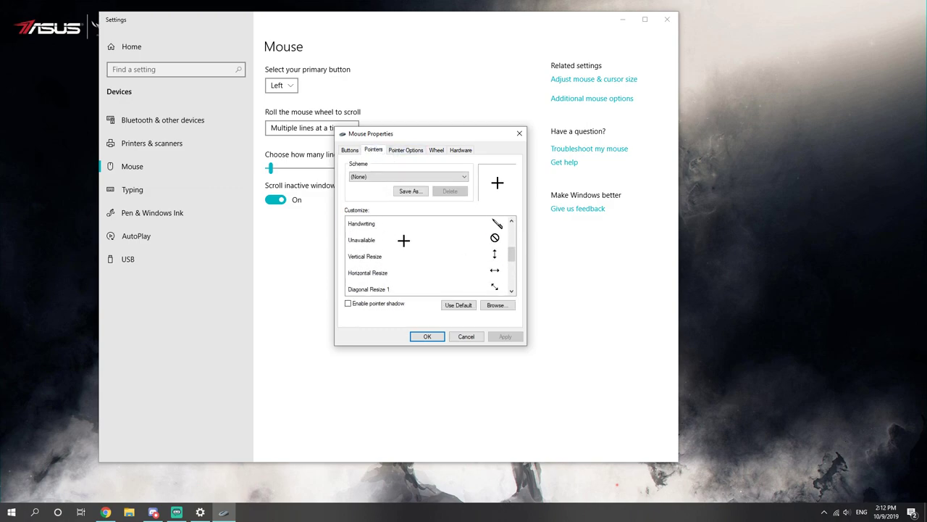
{"action": "scroll", "coordinate": [400, 242], "scroll_direction": "up", "scroll_amount": 3}
{"action": "left_click", "coordinate": [710, 237]}
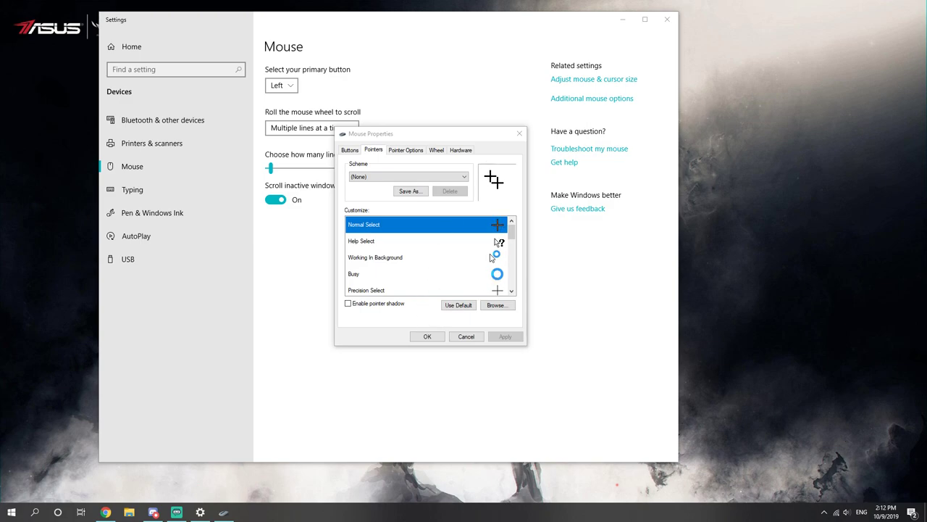
Load the Magnified (system scheme) pointer scheme and return the scheme selection to (None)
{"action": "left_click", "coordinate": [395, 175]}
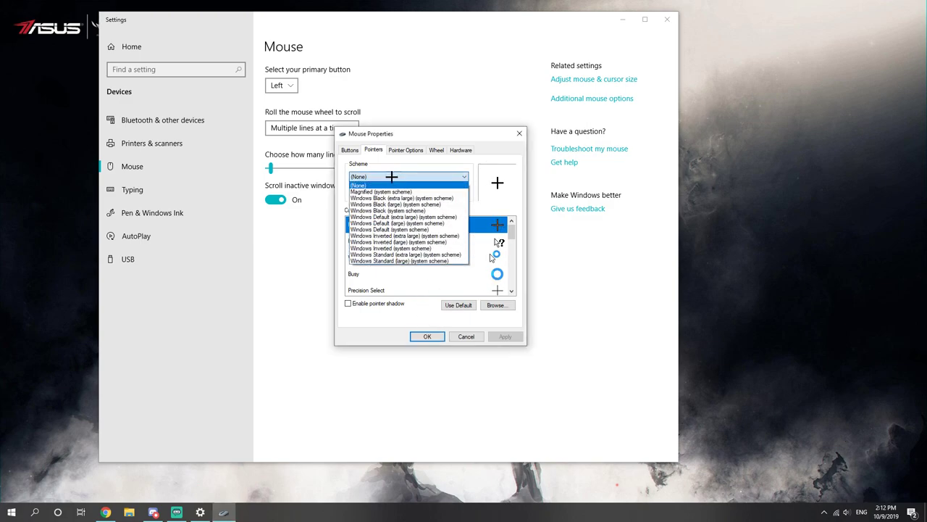
{"action": "left_click", "coordinate": [391, 192]}
{"action": "left_click", "coordinate": [391, 176]}
{"action": "left_click", "coordinate": [384, 186]}
Assign the cross_il cursor file to Normal Select, apply it, and close Mouse Properties and the Settings window
{"action": "left_click", "coordinate": [495, 305]}
{"action": "scroll", "coordinate": [418, 239], "scroll_direction": "down", "scroll_amount": 4}
{"action": "scroll", "coordinate": [414, 236], "scroll_direction": "down", "scroll_amount": 12}
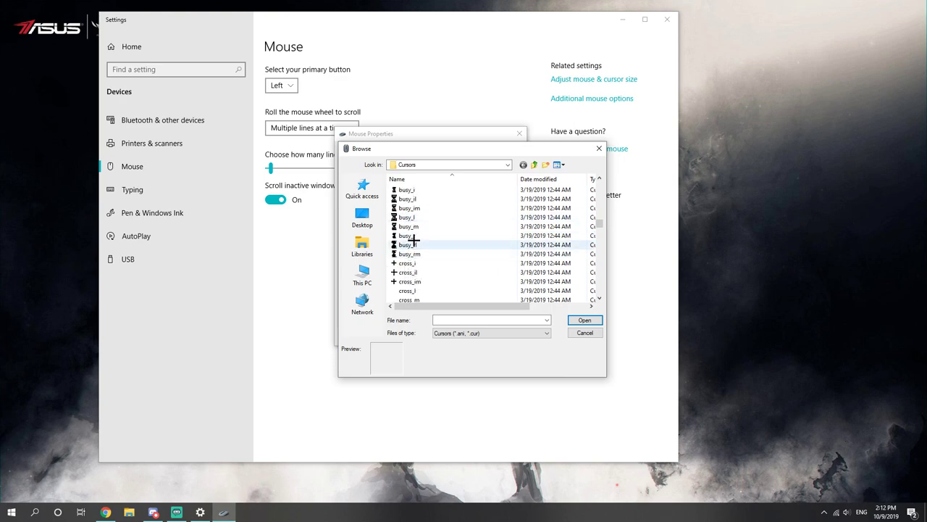
{"action": "left_click", "coordinate": [414, 272]}
{"action": "left_click", "coordinate": [584, 321]}
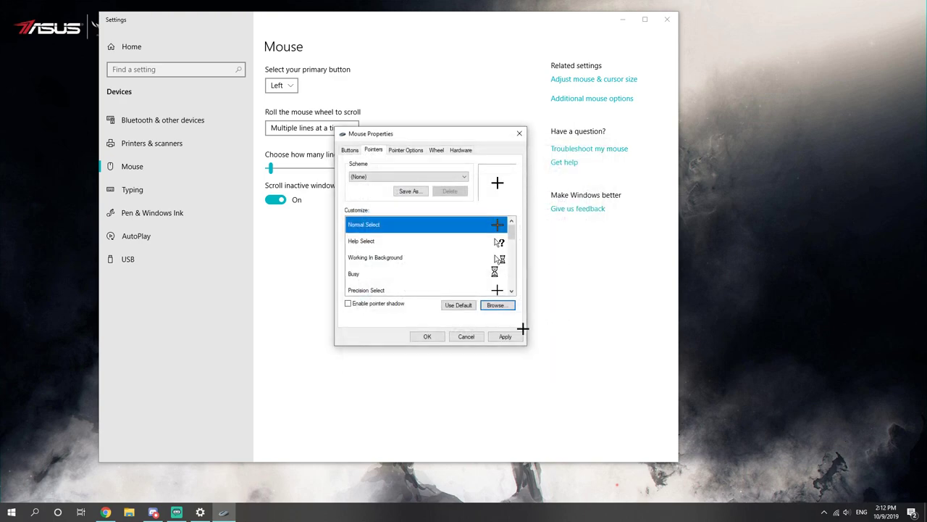
{"action": "left_click", "coordinate": [505, 336]}
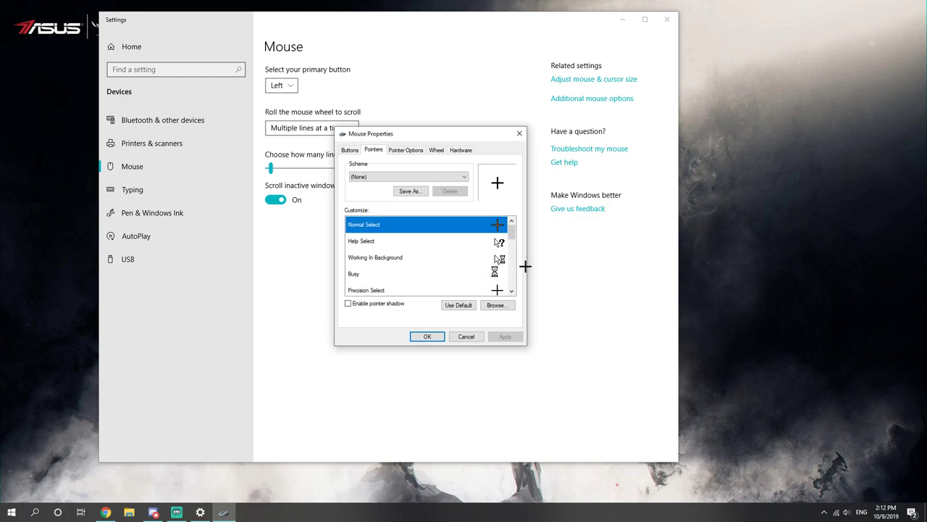
{"action": "left_click", "coordinate": [427, 336]}
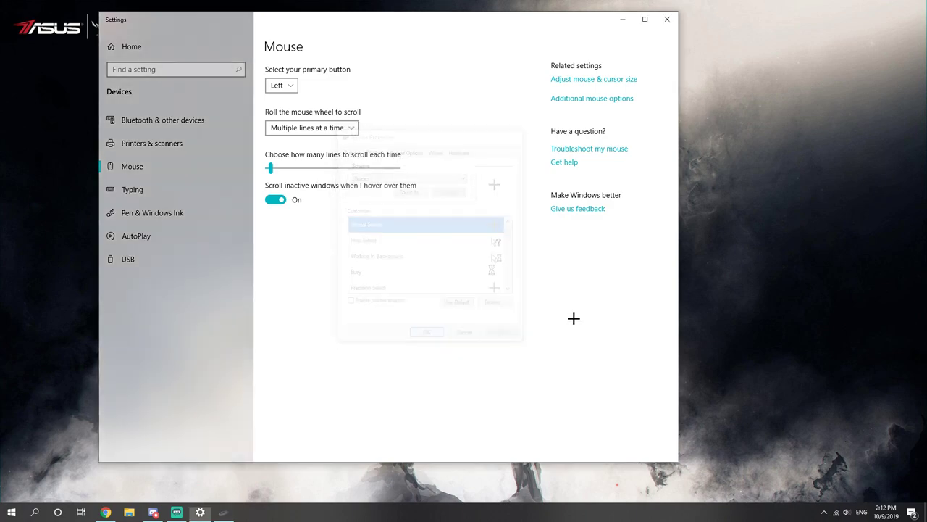
{"action": "left_click", "coordinate": [668, 19]}
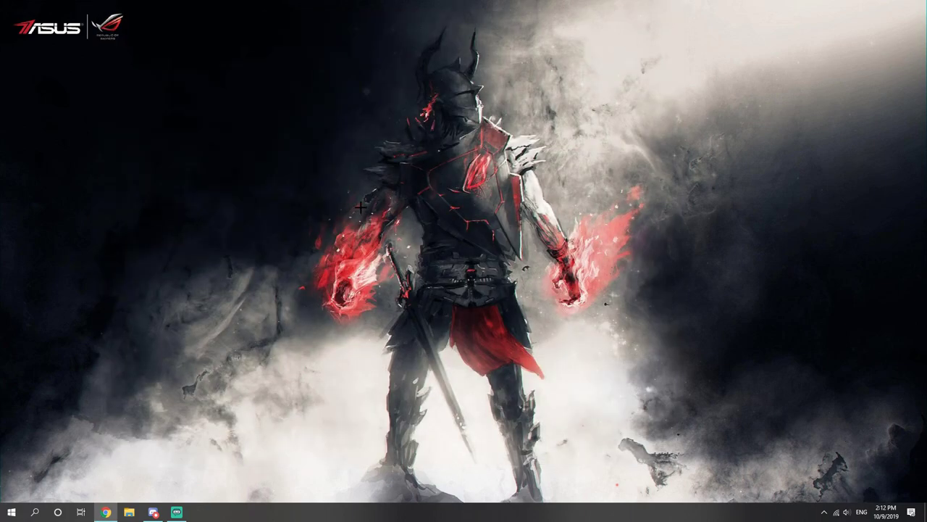
{"action": "left_click", "coordinate": [183, 513]}
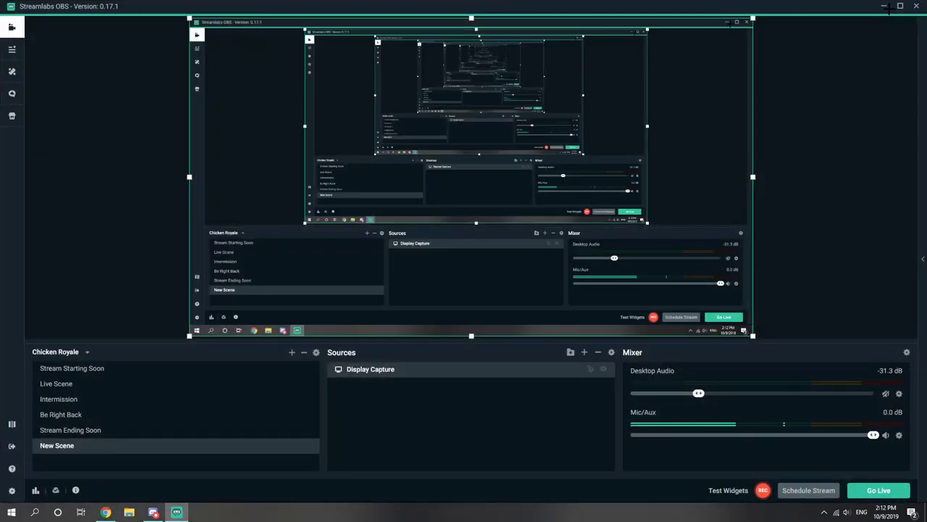
{"action": "left_click", "coordinate": [884, 7]}
{"action": "right_click", "coordinate": [267, 190]}
{"action": "key", "text": "Escape"}
{"action": "right_click", "coordinate": [260, 188]}
{"action": "key", "text": "Escape"}
{"action": "right_click", "coordinate": [470, 227]}
{"action": "right_click", "coordinate": [429, 219]}
{"action": "key", "text": "Escape"}
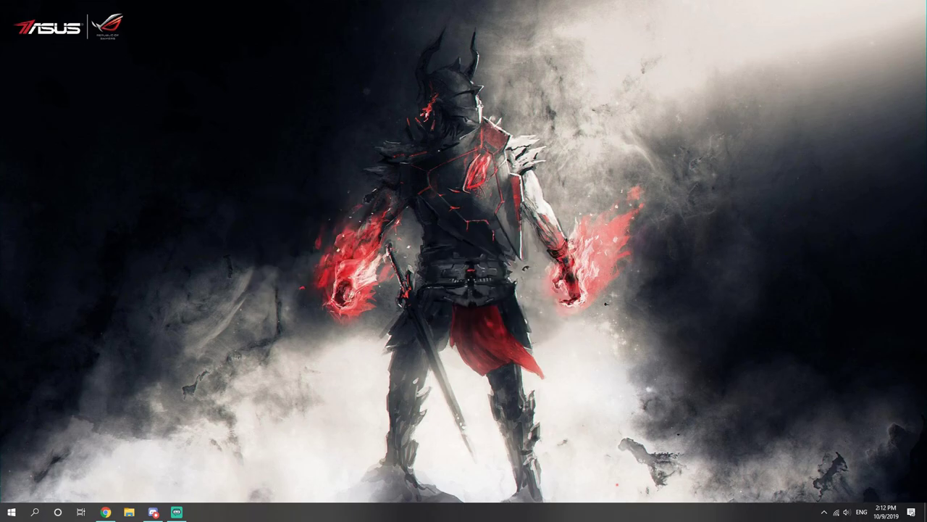
Switch to the Streamlabs OBS window
{"action": "left_click", "coordinate": [176, 511]}
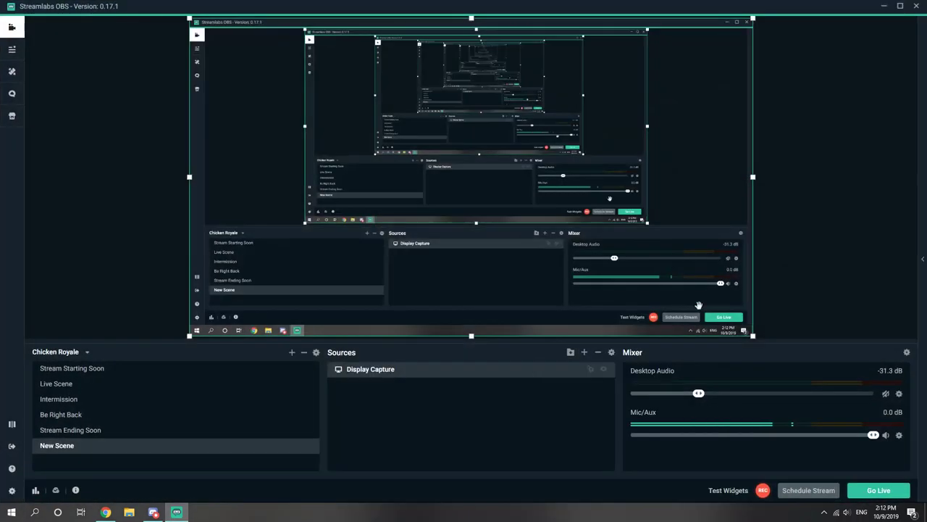